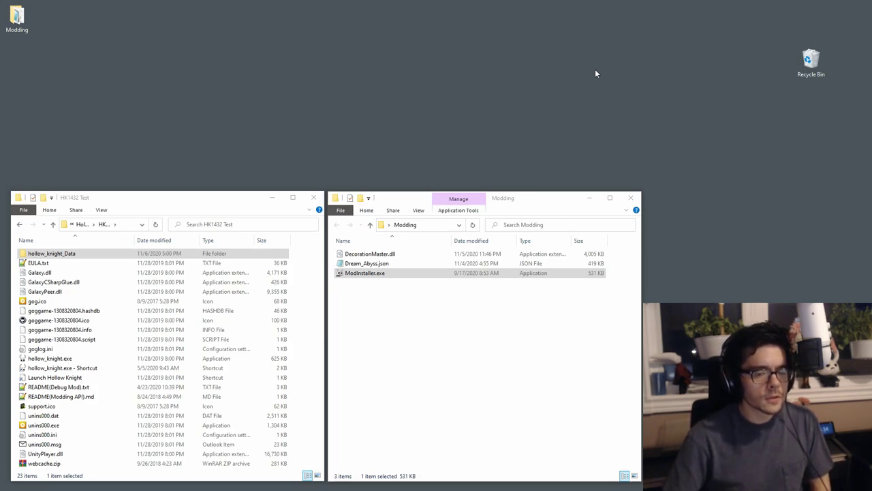
drag(404, 310, 351, 251)
drag(374, 304, 342, 242)
click(389, 328)
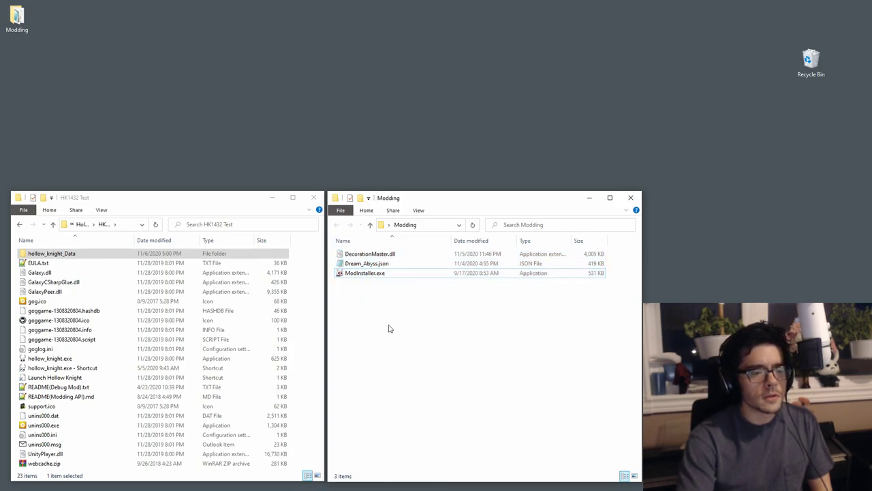
drag(389, 306, 362, 244)
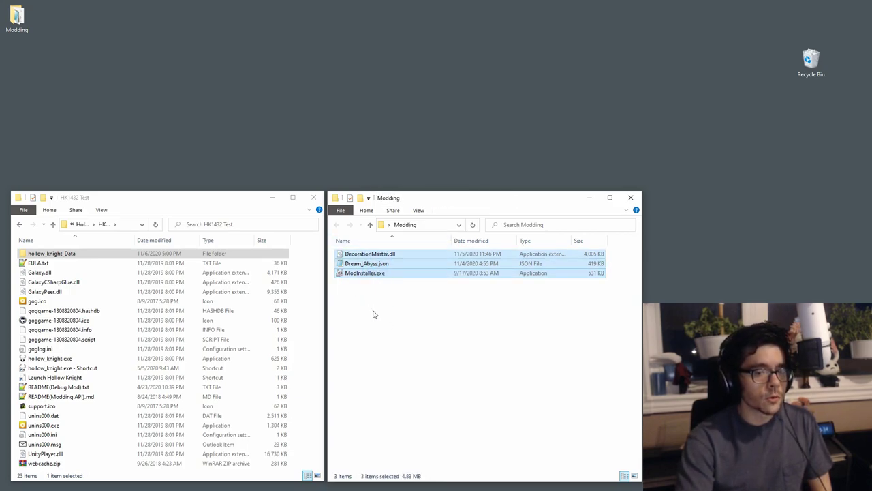
click(374, 311)
click(367, 267)
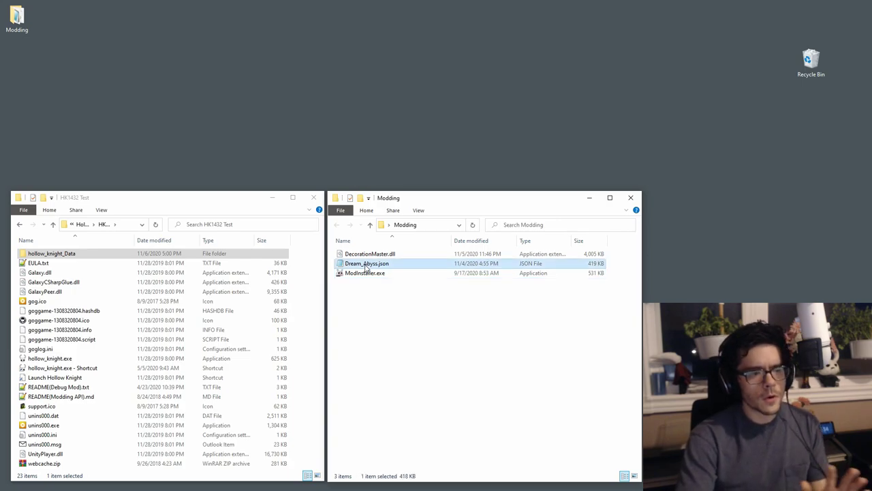
click(374, 304)
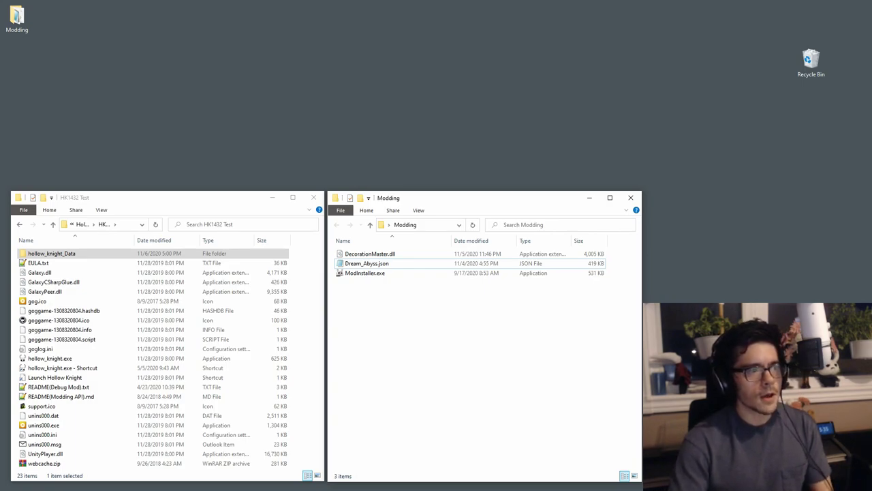
Choose the HK1432 Test folder as the Hollow Knight install location for the mod installer.
drag(228, 156, 340, 97)
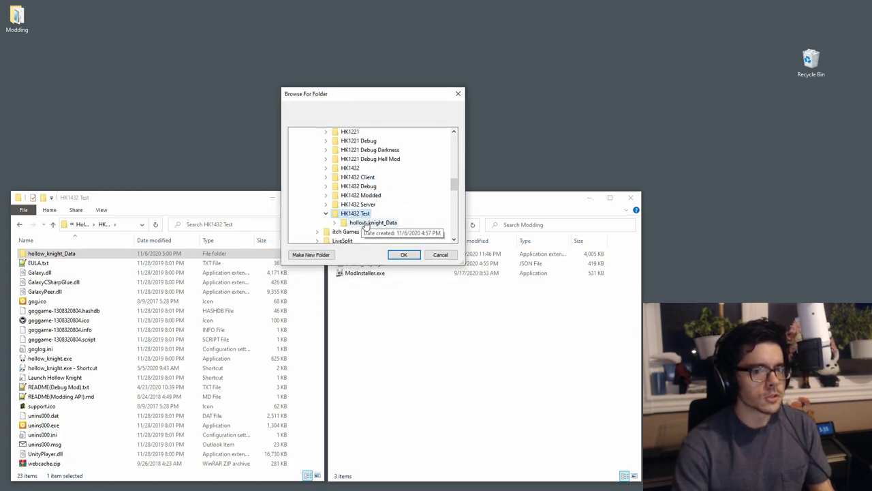
click(404, 255)
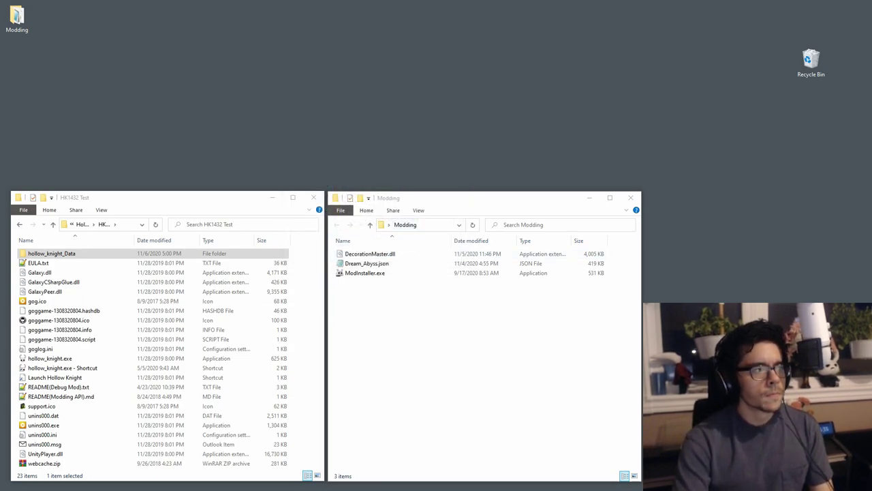
drag(416, 185, 406, 82)
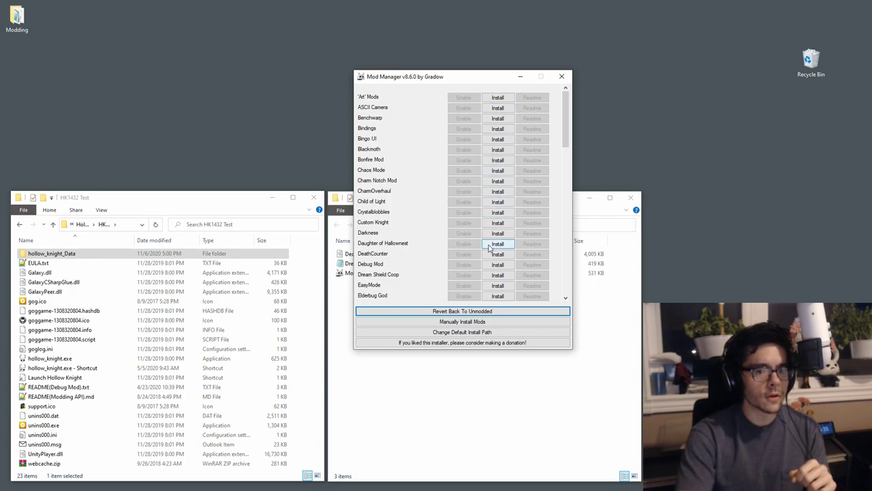
Install Debug Mod from the mod manager's list and dismiss the installation notice.
click(497, 264)
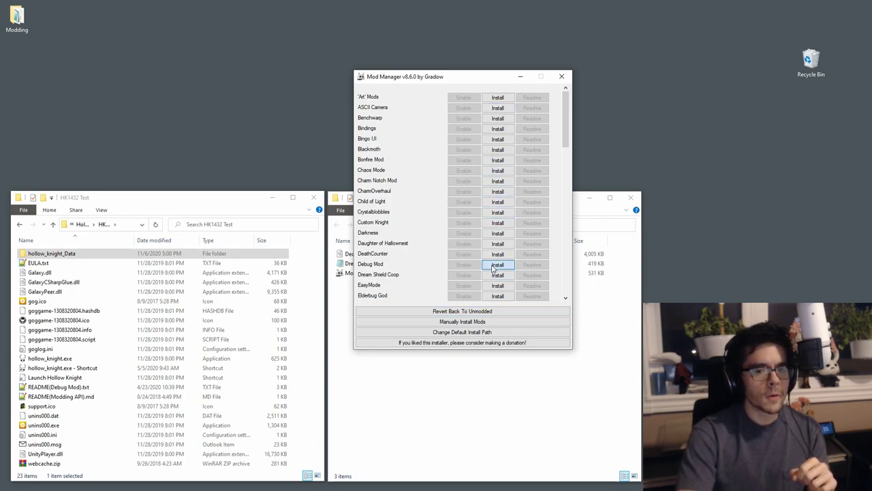
click(429, 279)
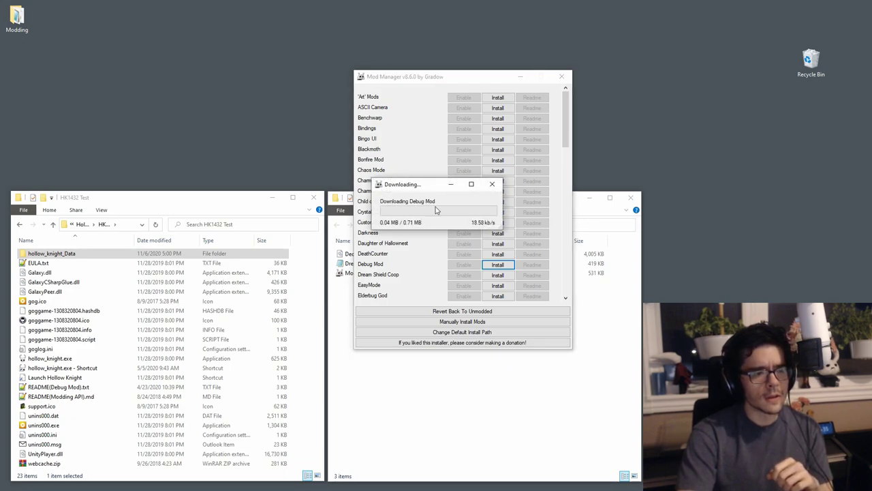
click(442, 279)
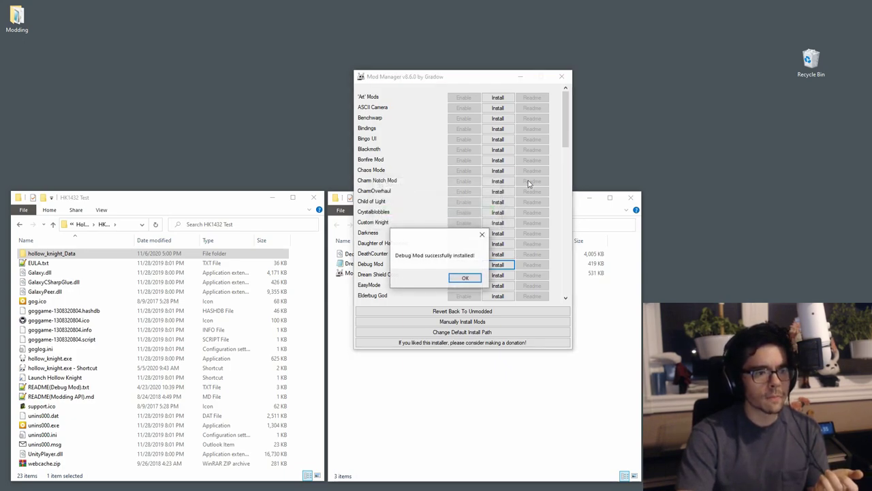
click(465, 279)
Manually install DecorationMaster.dll from the Modding folder on the desktop, and close the mod manager.
scroll(566, 163, down, 3)
scroll(546, 170, up, 3)
click(468, 322)
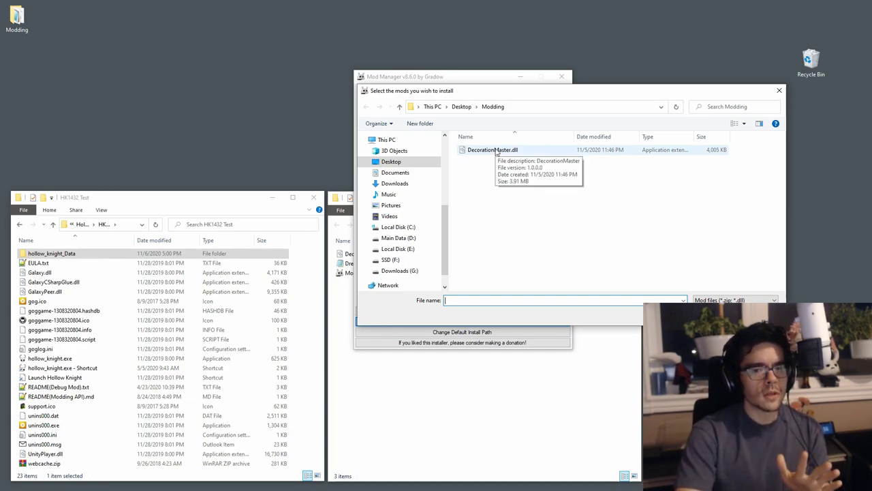
click(495, 150)
double_click(495, 151)
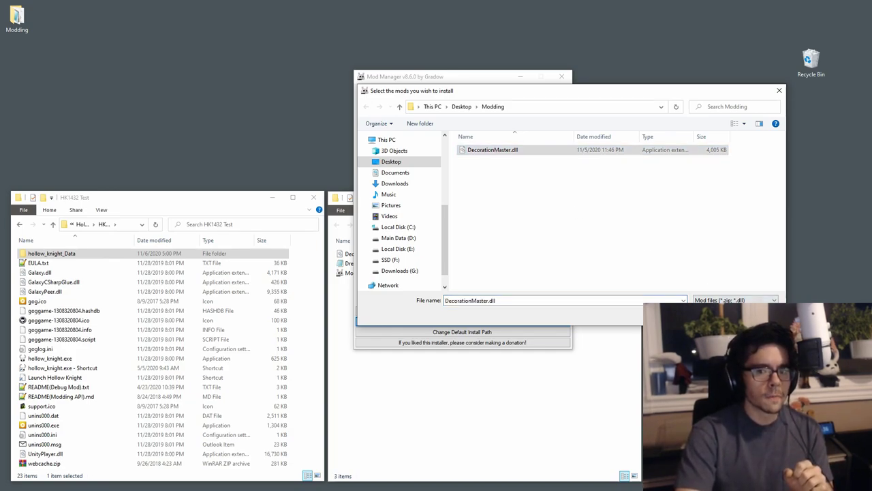
click(475, 278)
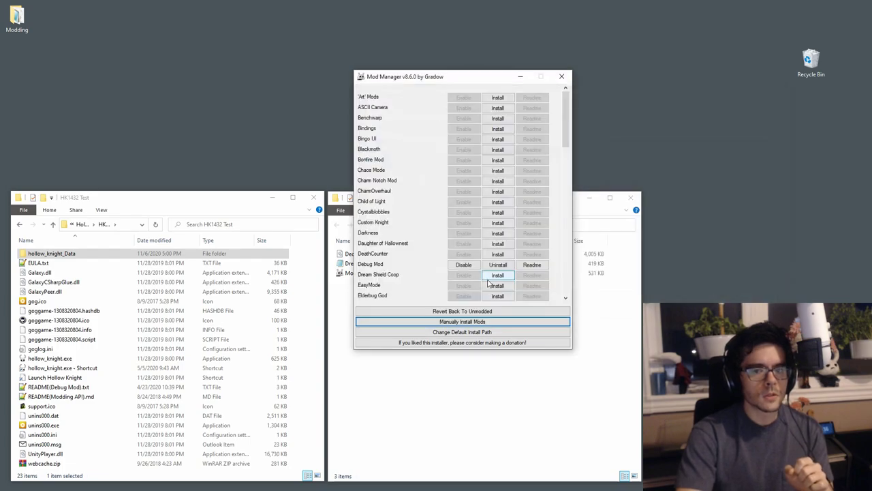
click(562, 77)
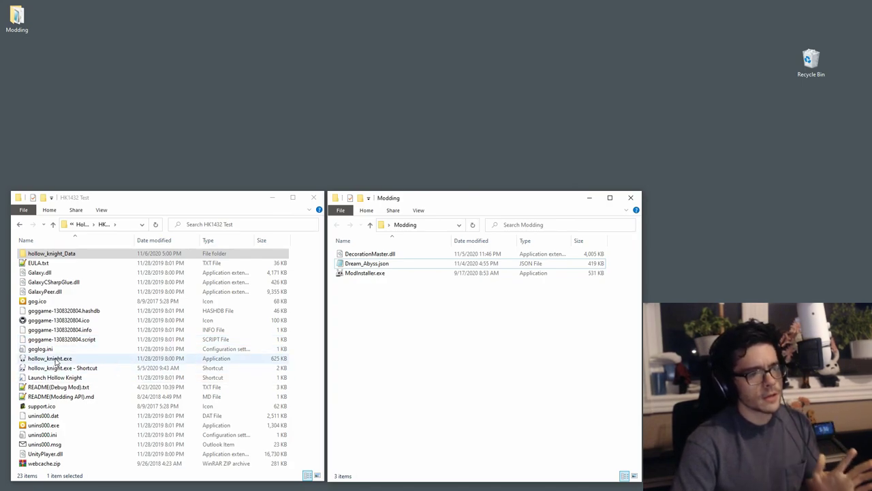
Launch hollow_knight.exe once with the installed mods, and quit the game from its main menu.
double_click(56, 360)
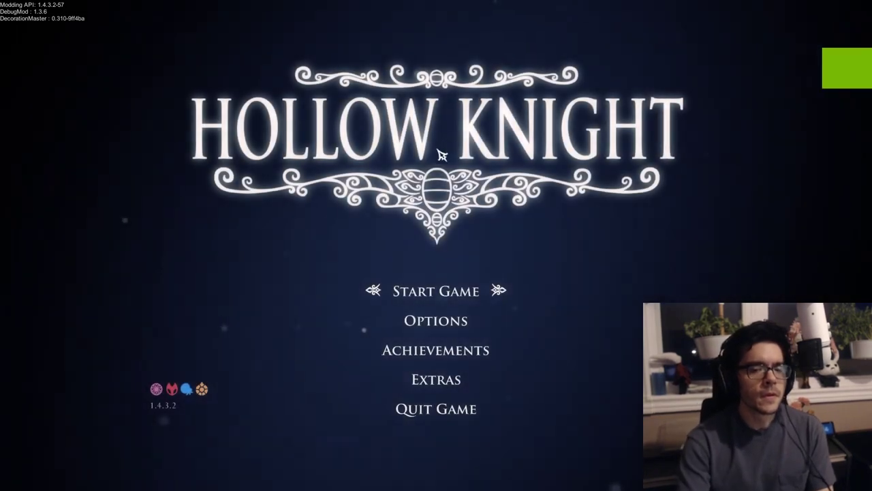
key(Up)
key(Down)
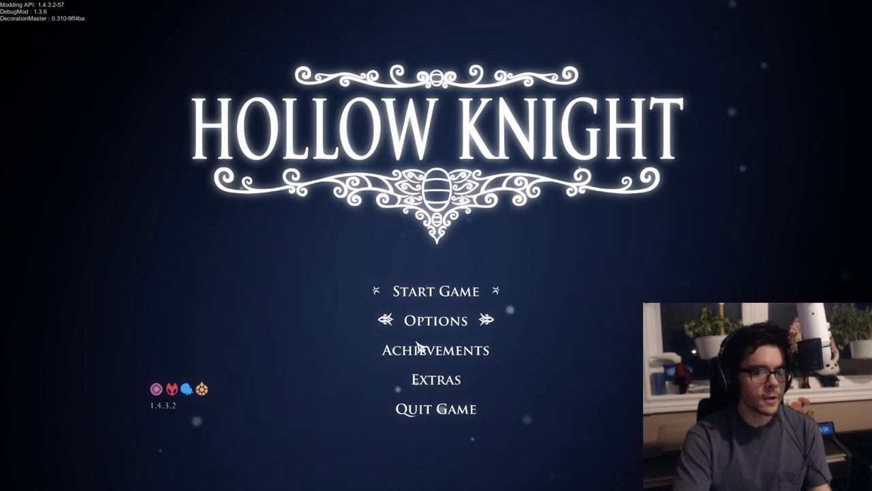
click(402, 409)
click(436, 249)
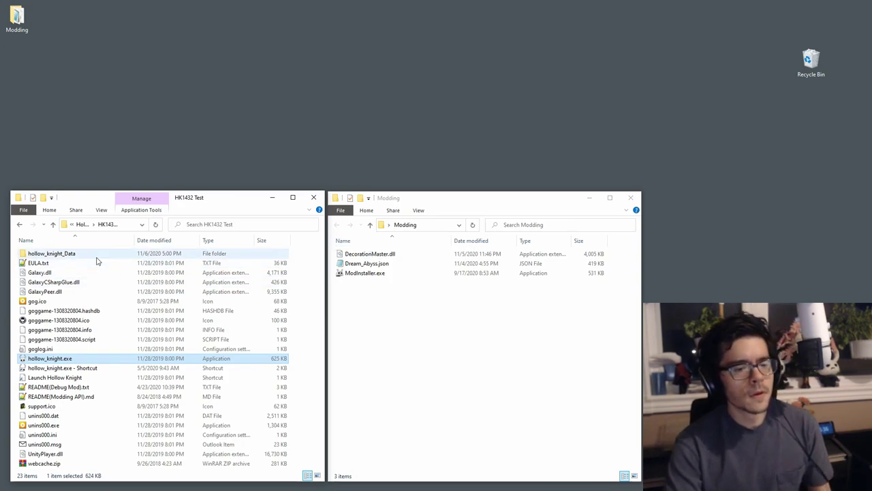
Copy Dream_Abyss.json from the Modding folder into hollow_knight_Data\Managed\Mods\DecorationMasterData, and return to the Managed folder.
click(50, 254)
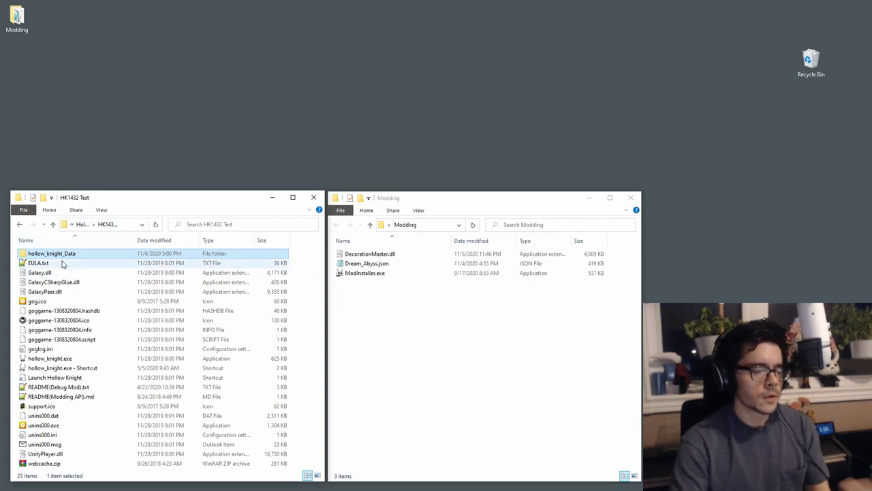
double_click(69, 254)
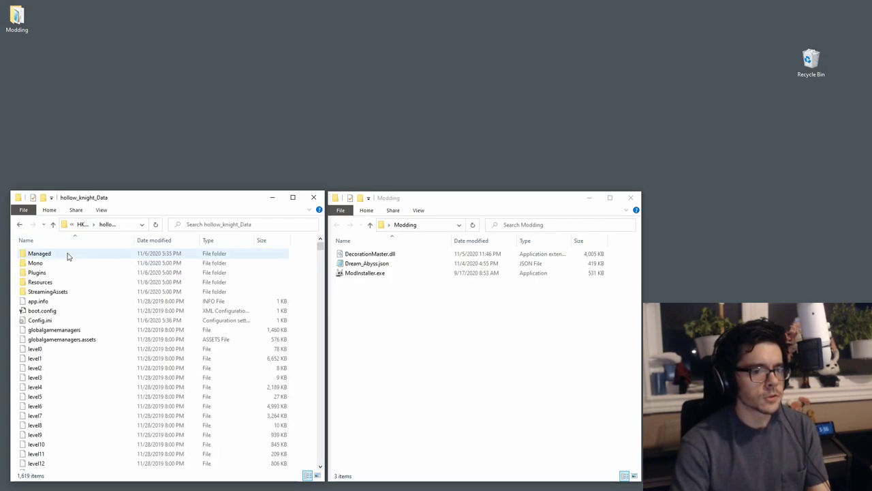
double_click(67, 255)
double_click(44, 254)
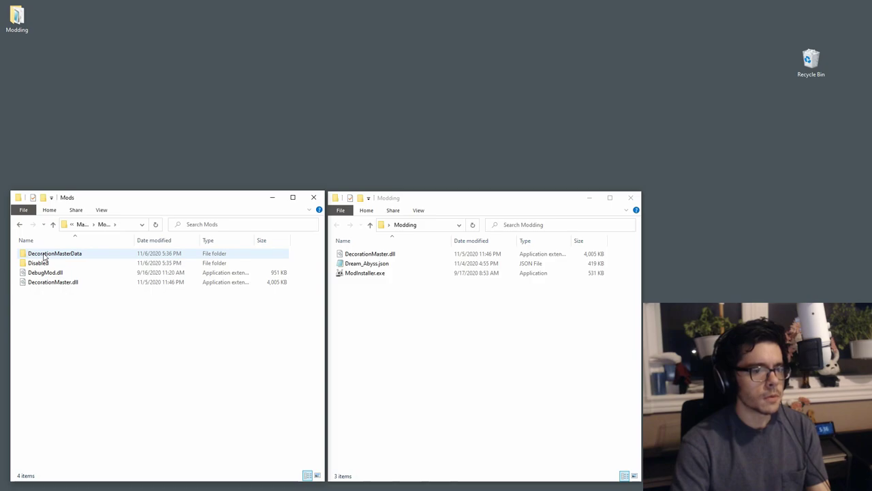
double_click(44, 255)
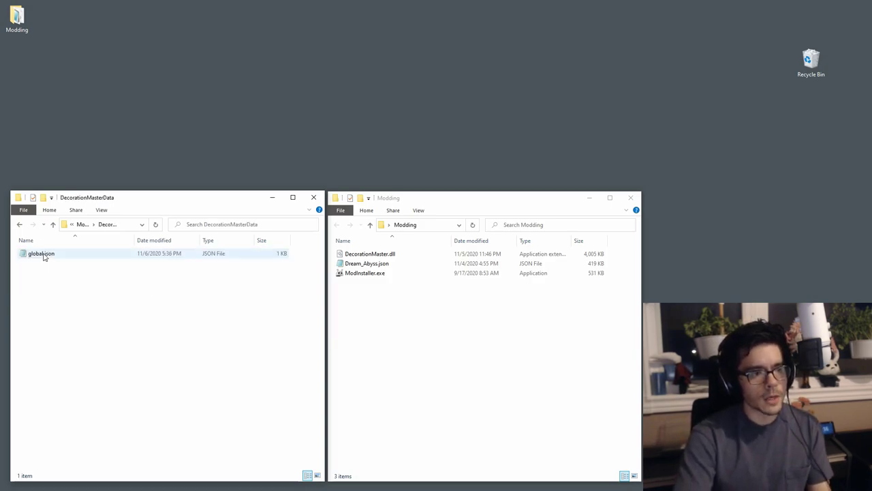
drag(349, 263, 75, 278)
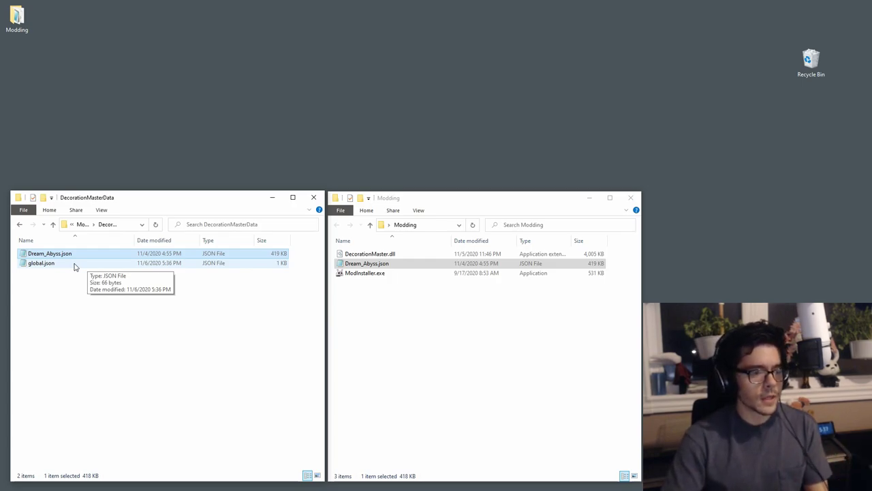
click(75, 319)
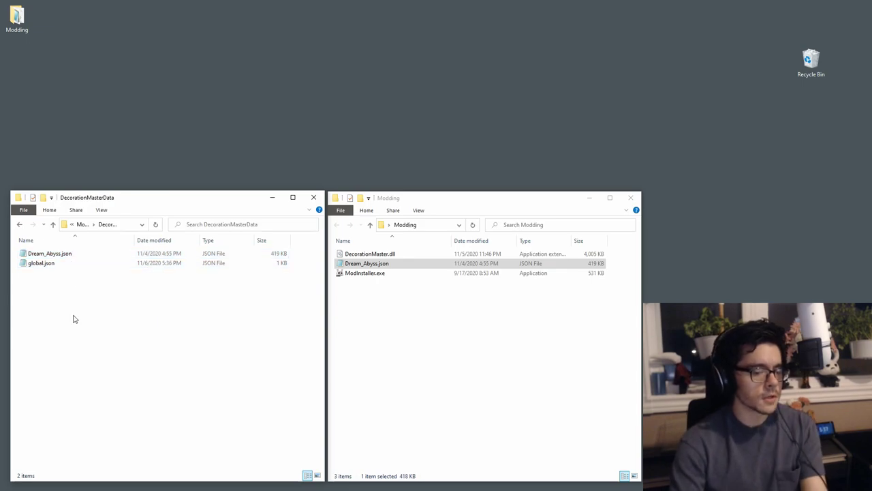
key(BackSpace)
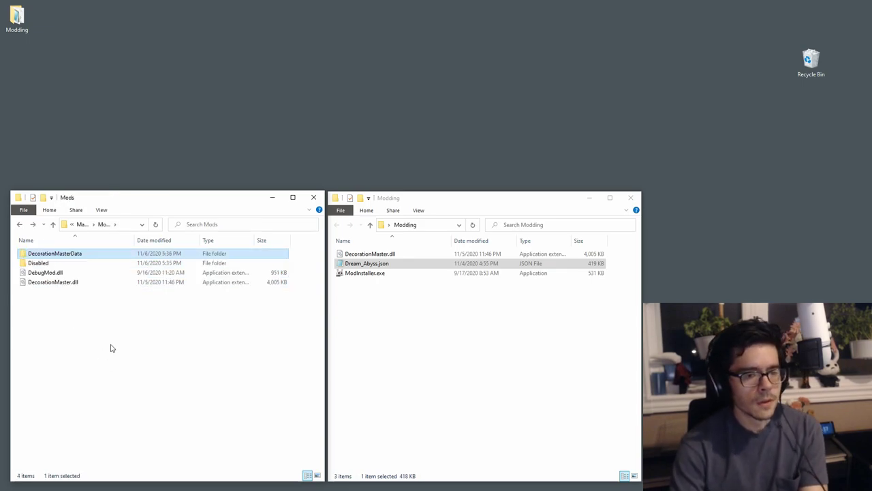
key(BackSpace)
click(252, 99)
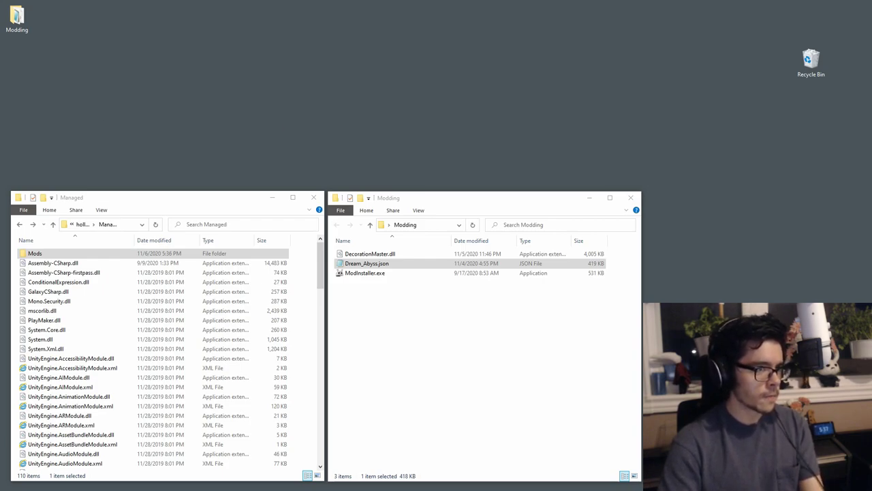
Open the game's save folder through the Windows Run dialog with the path %appdata%\..\LocalLow\Team Cherry\Hollow Knight.
key(super+r)
drag(306, 31, 321, 39)
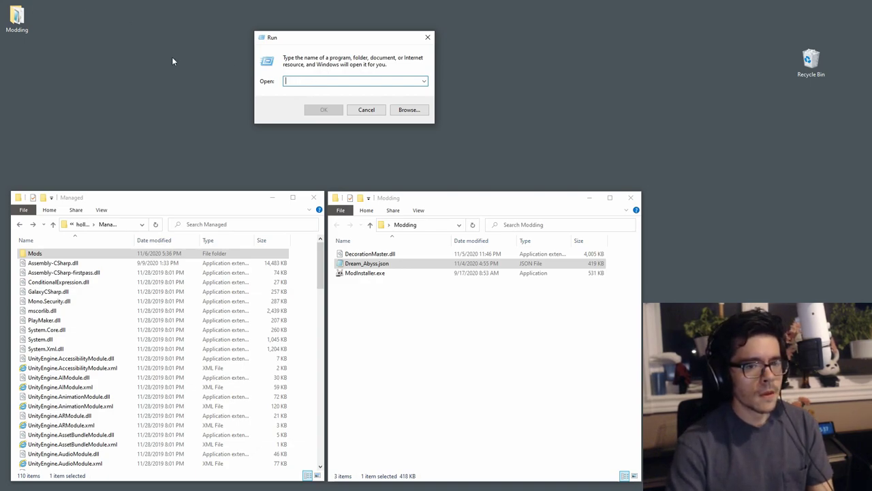
click(300, 80)
text(%appdata%\..\LocalLow\Team Cherry\Hollow Knight)
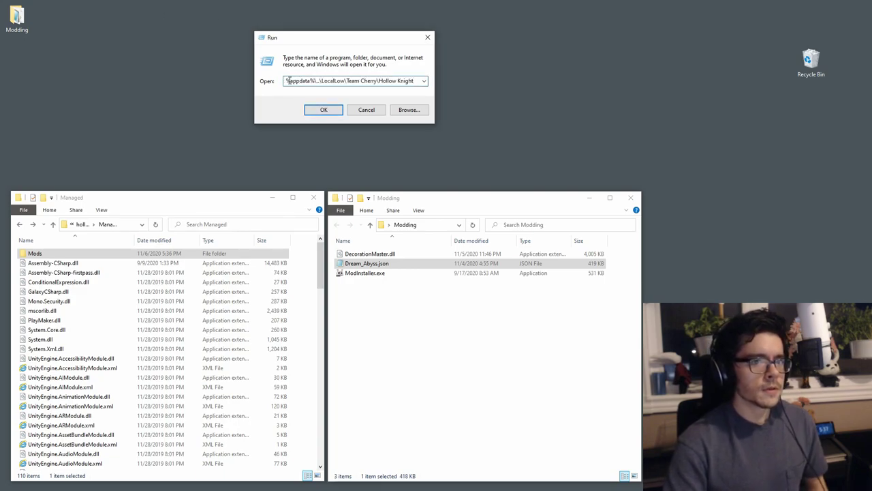
drag(286, 80, 461, 88)
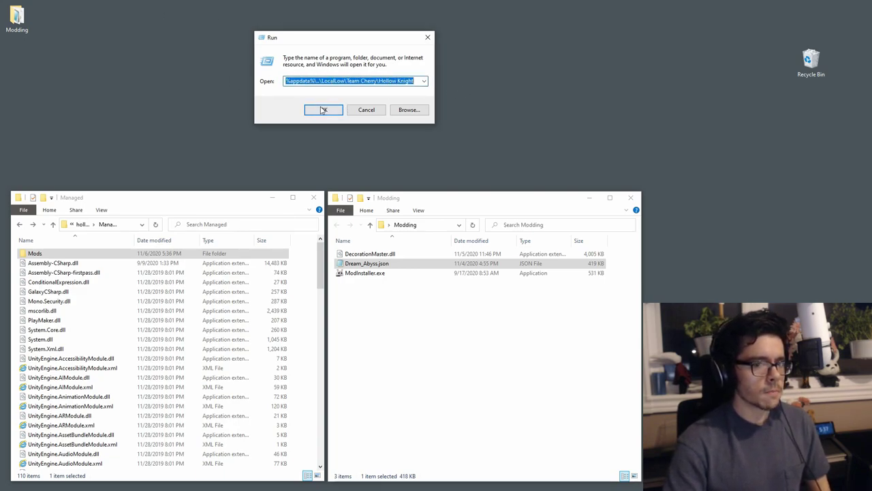
click(312, 81)
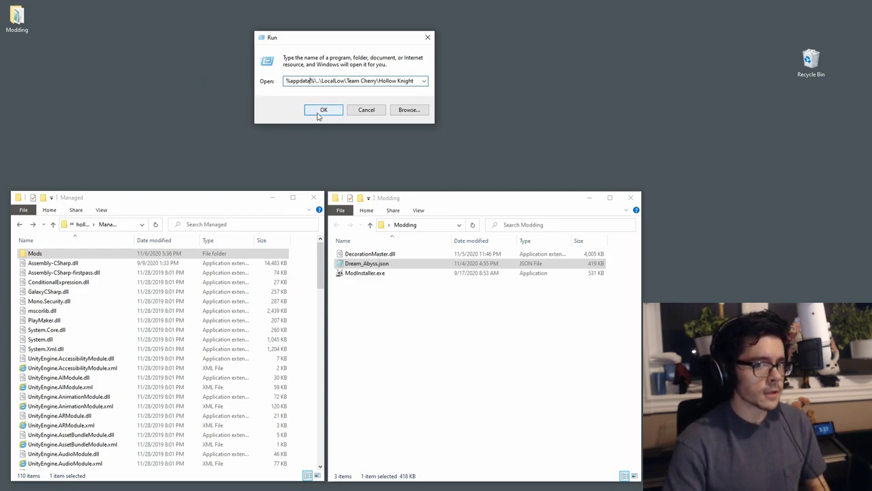
click(322, 110)
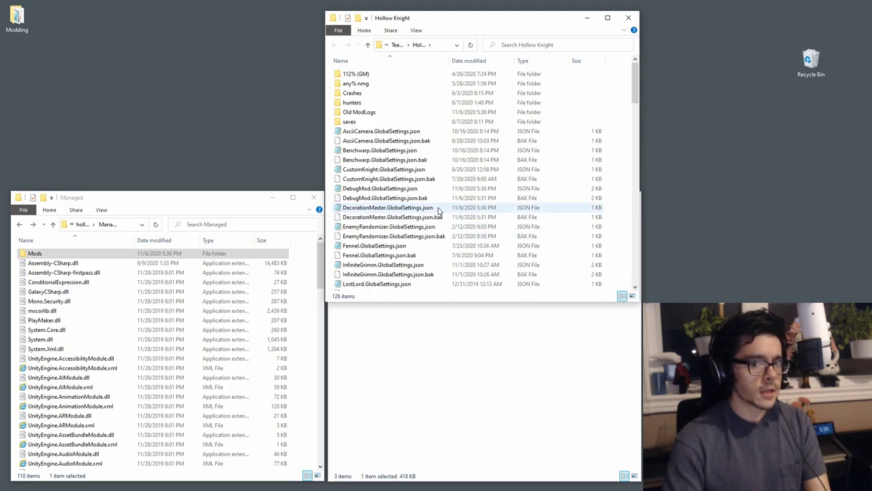
Open DecorationMaster.GlobalSettings.json from the Hollow Knight save folder in Notepad.
right_click(408, 208)
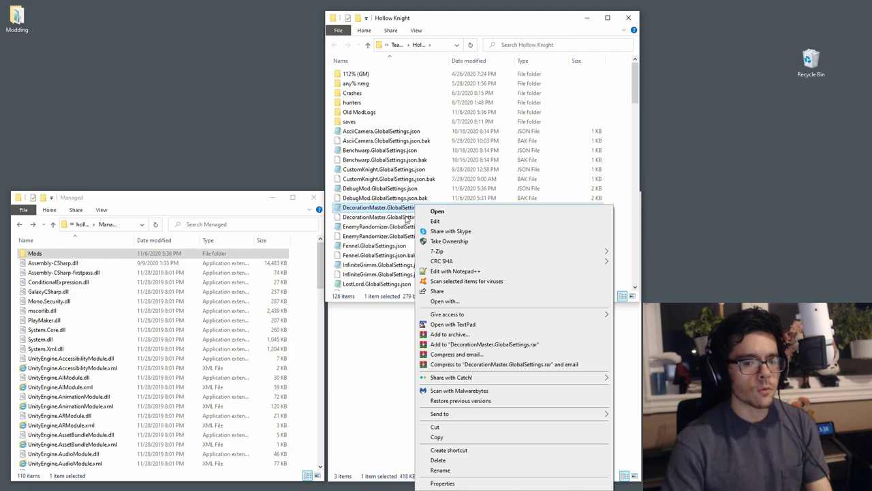
click(445, 301)
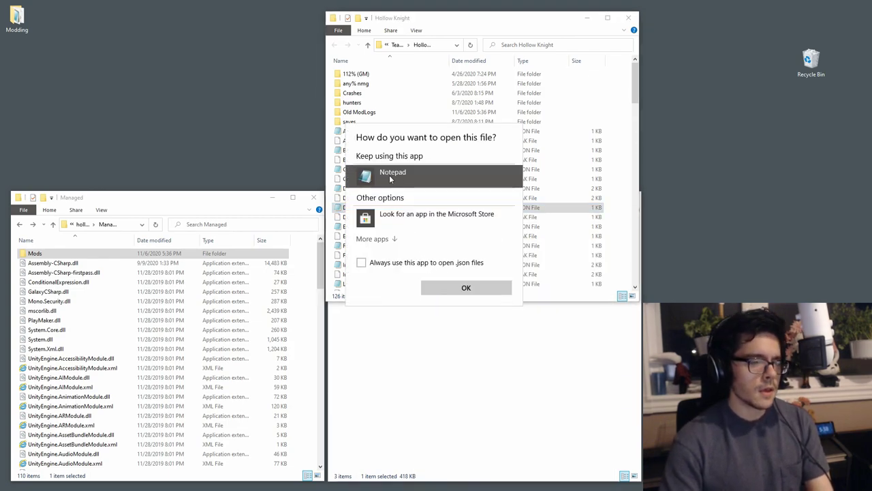
click(439, 265)
click(450, 290)
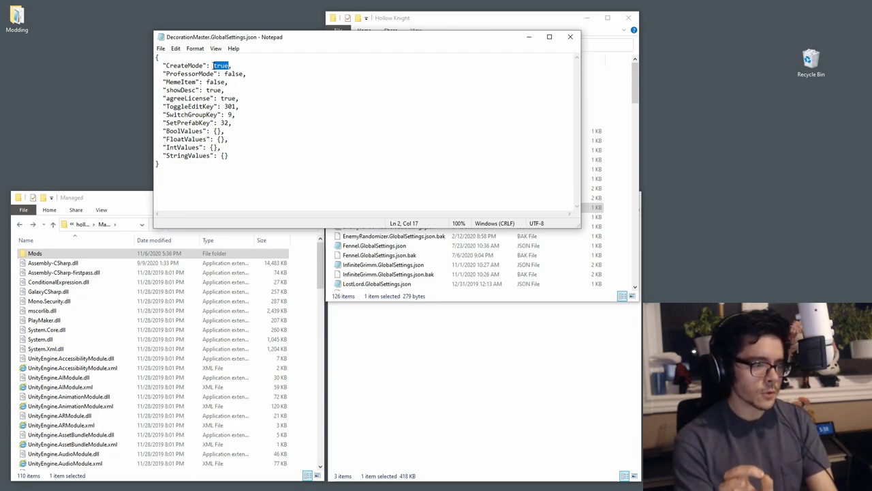
Change the CreateMode setting to false and restore it to true.
text(fals)
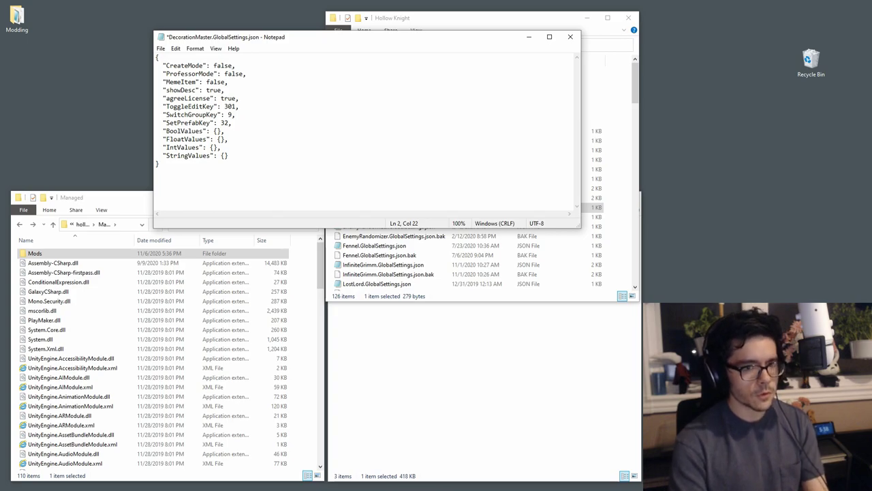
key(BackSpace)
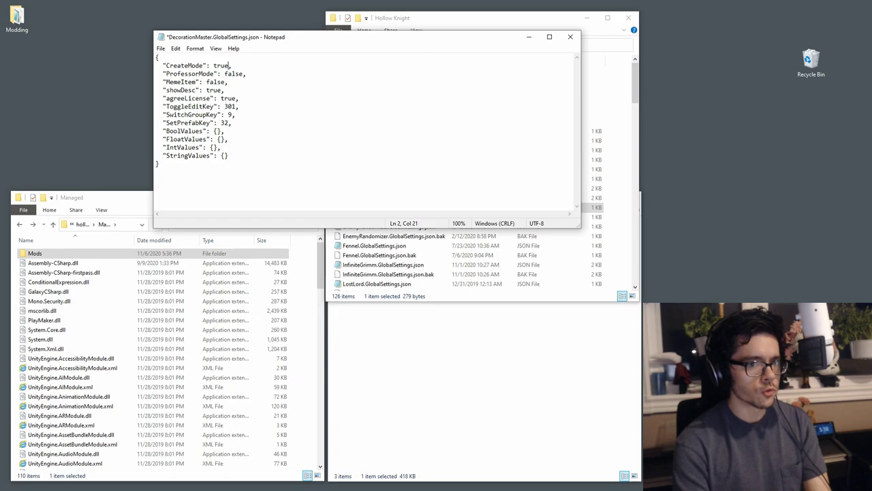
Save DecorationMaster.GlobalSettings.json and close the file.
click(160, 48)
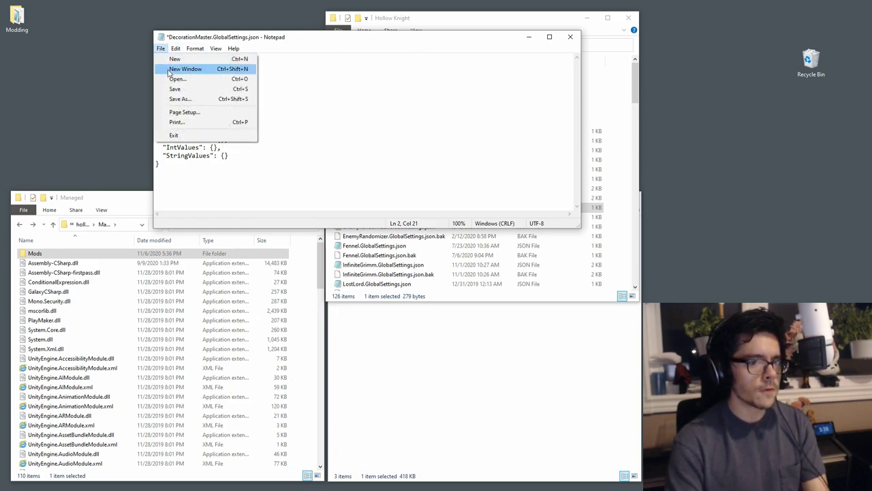
click(175, 90)
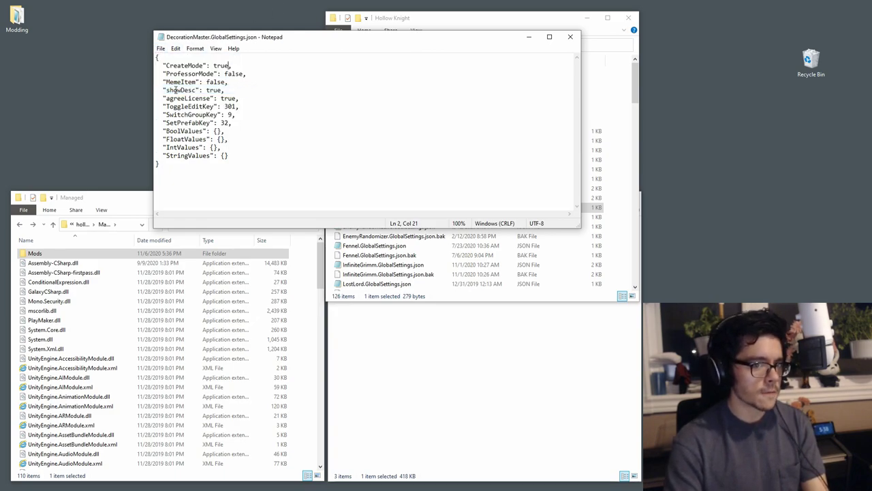
click(571, 39)
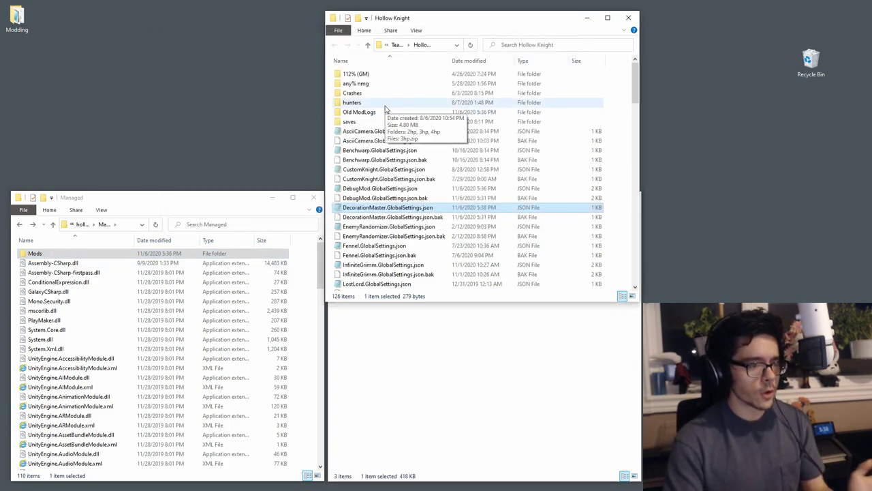
Launch hollow_knight.exe from the HK1432 Test folder and load save profile 1.
click(83, 225)
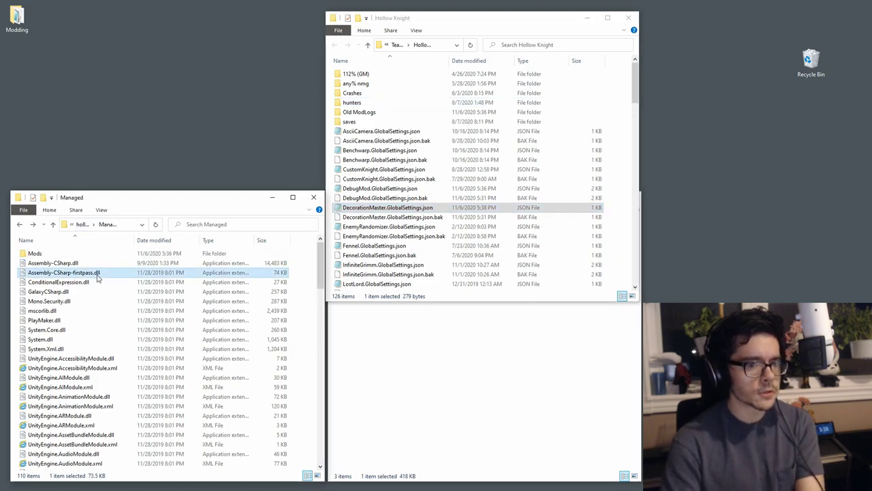
click(82, 224)
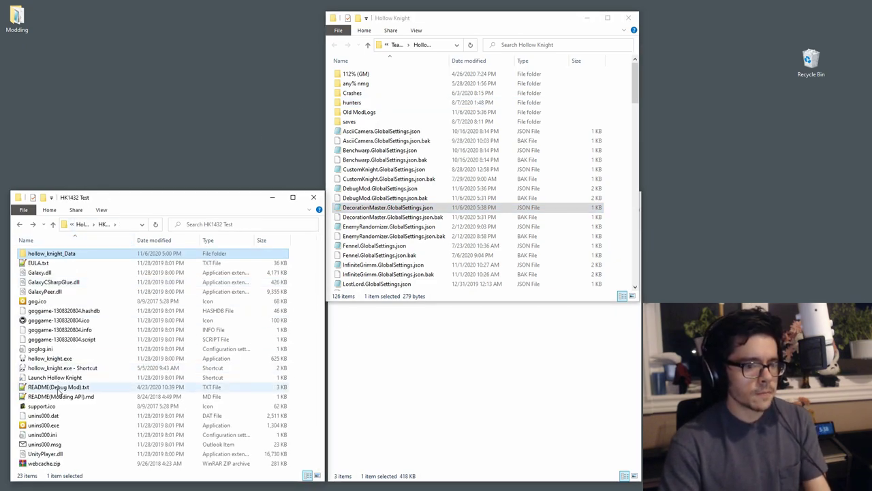
click(56, 359)
double_click(58, 362)
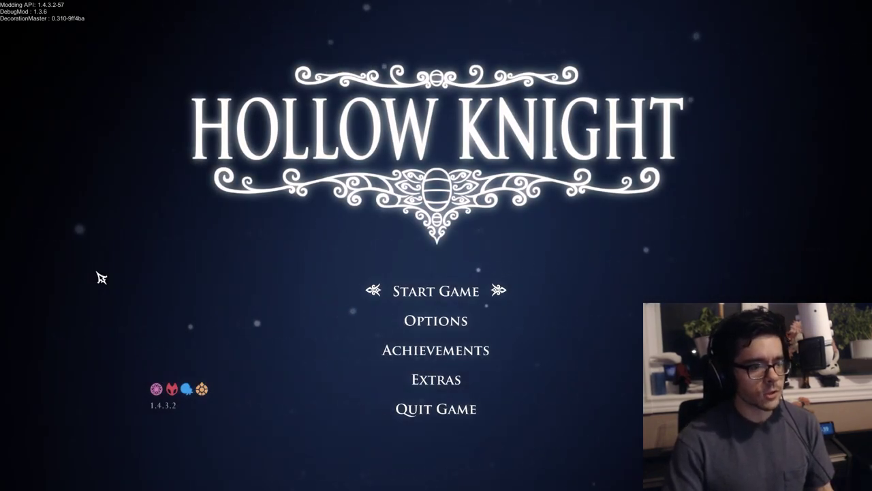
click(415, 289)
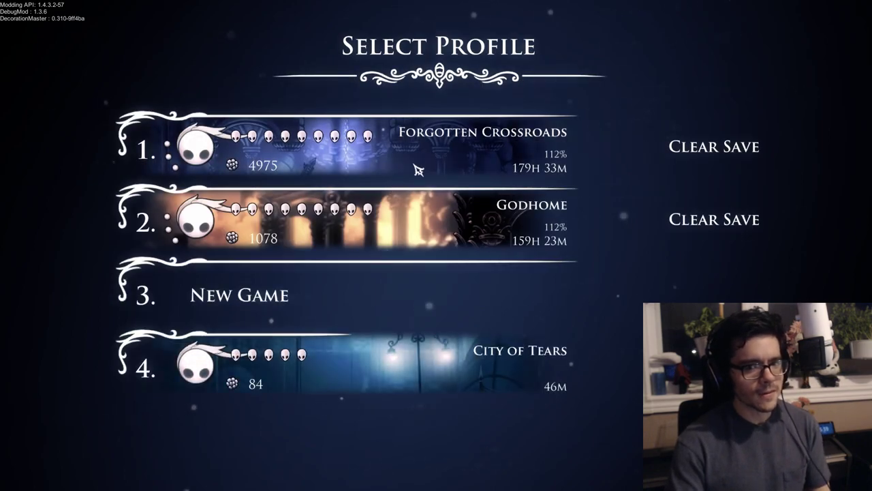
click(423, 144)
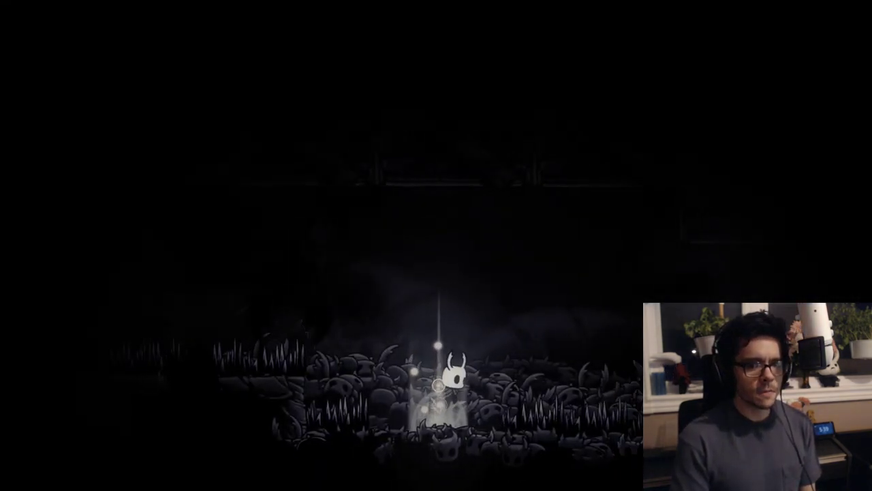
Move the knight through the dark cavern to the tall horned statue and strike with the nail.
key(Right)
key(z)
key(Left)
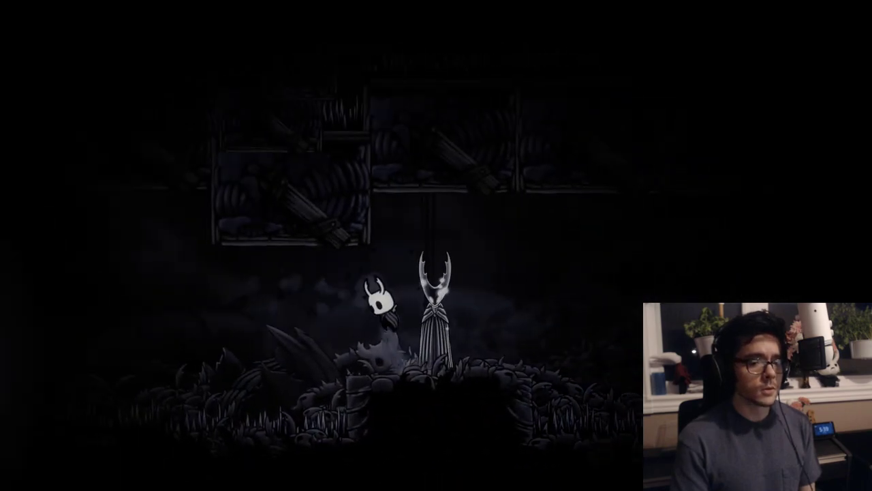
key(Left)
key(Right)
key(x)
key(Left)
key(Escape)
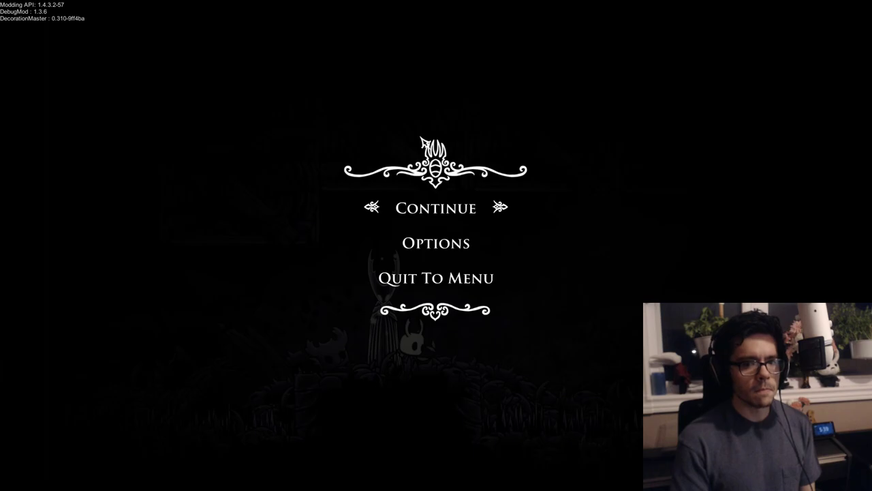
key(Escape)
key(Left)
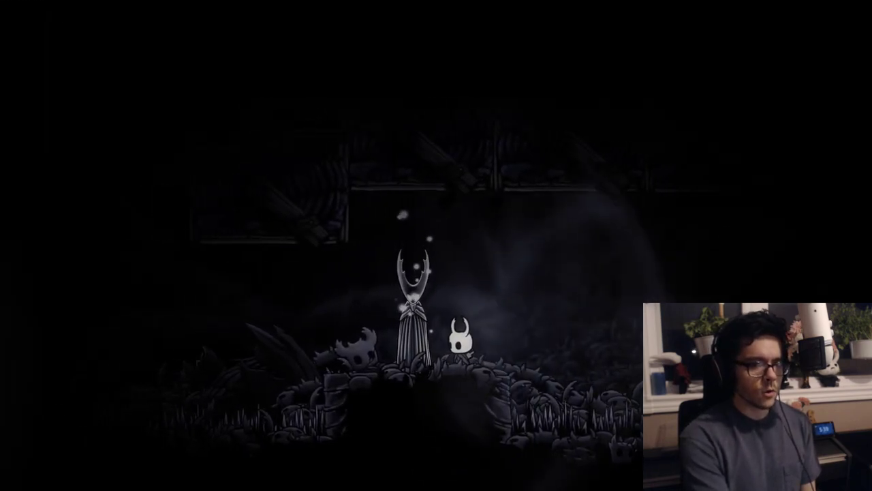
key(Escape)
key(Down)
key(Return)
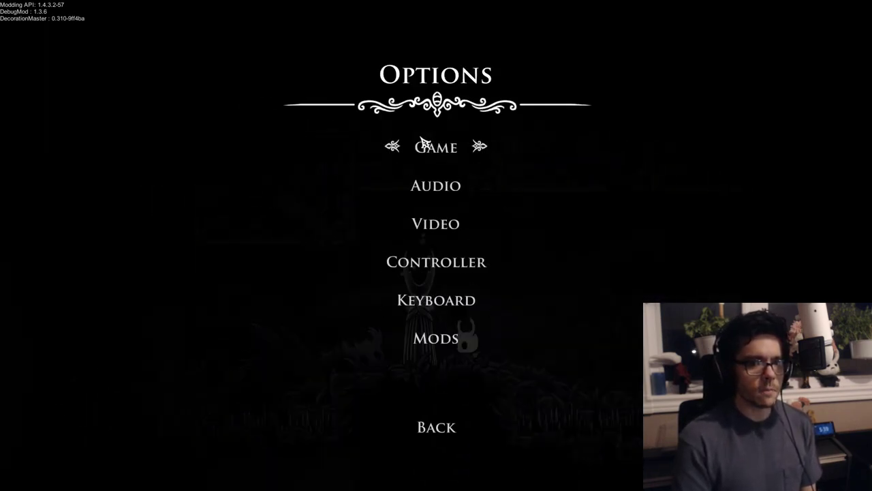
key(Down)
key(Return)
key(Left)
key(Escape)
key(Escape)
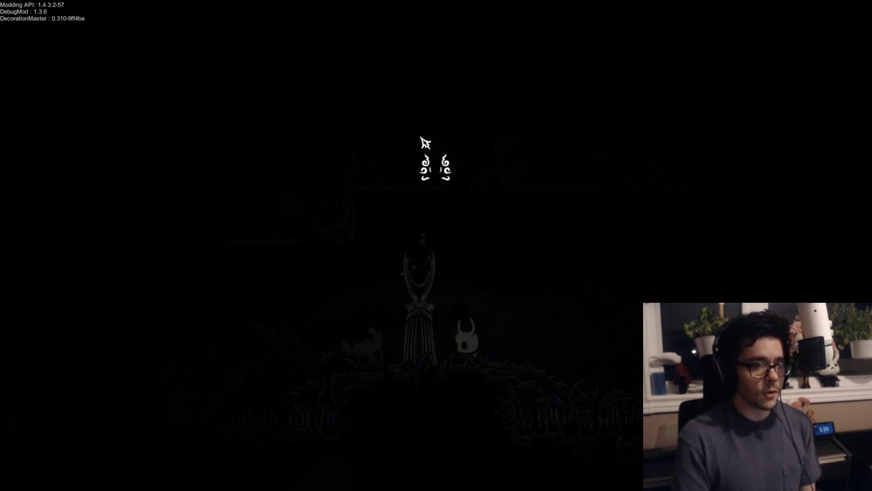
key(Escape)
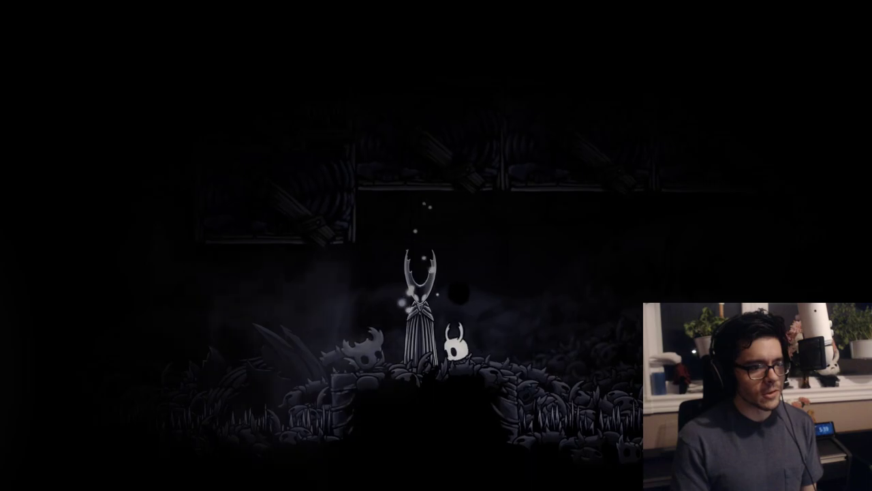
Turn on DecorationMaster's edit mode beside the statue and cycle through the item groups back to group 1.
key(e)
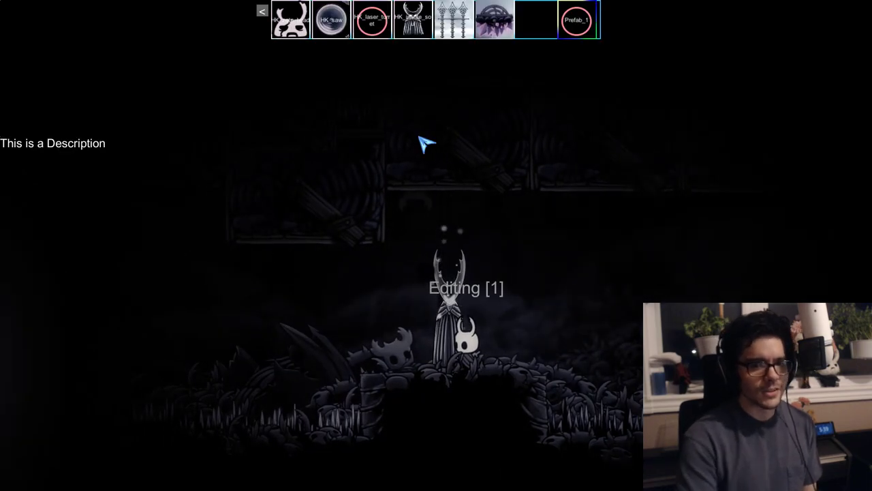
key(Right)
key(Left)
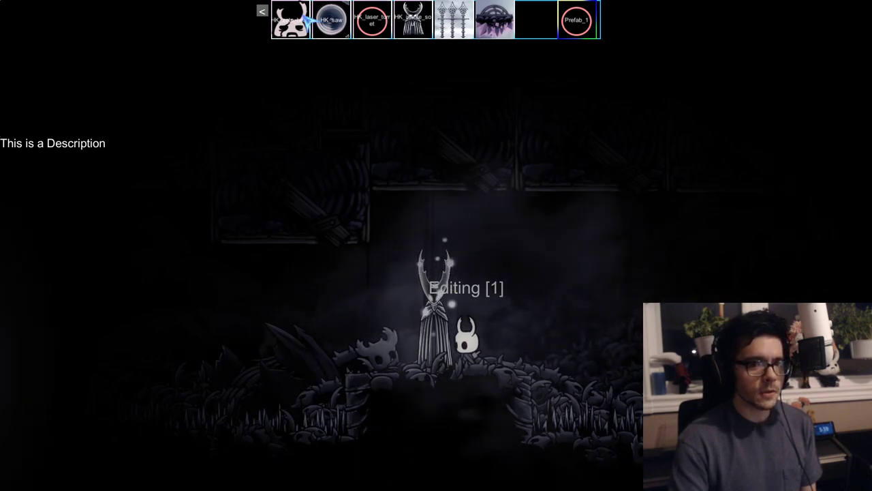
key(Right)
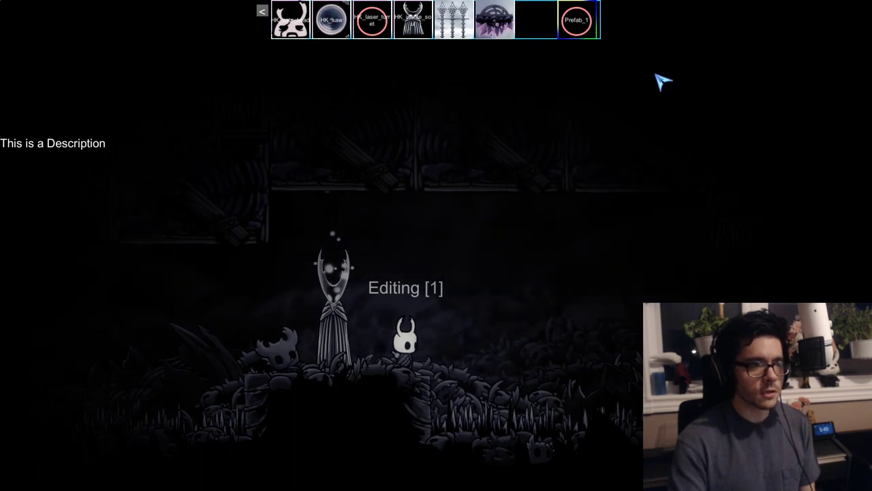
scroll(662, 81, down, 4)
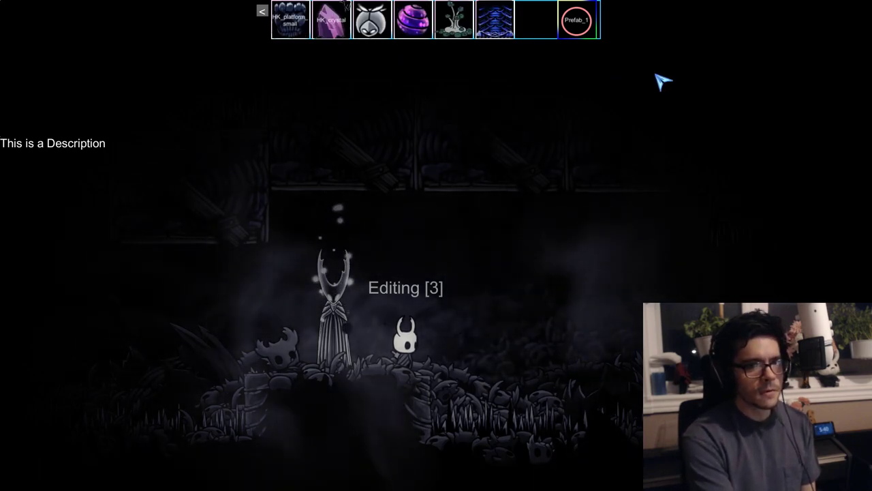
scroll(663, 81, down, 3)
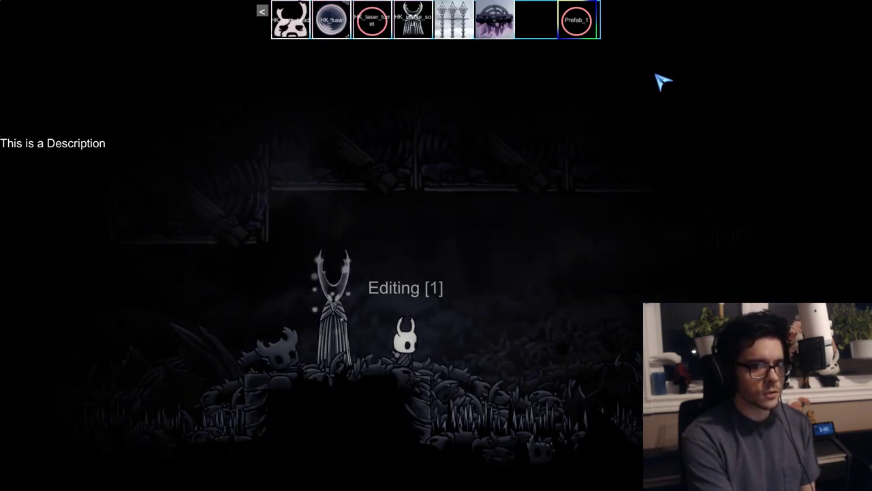
Open the game's keyboard options and start rebinding the Quick Map control.
key(Escape)
key(Down)
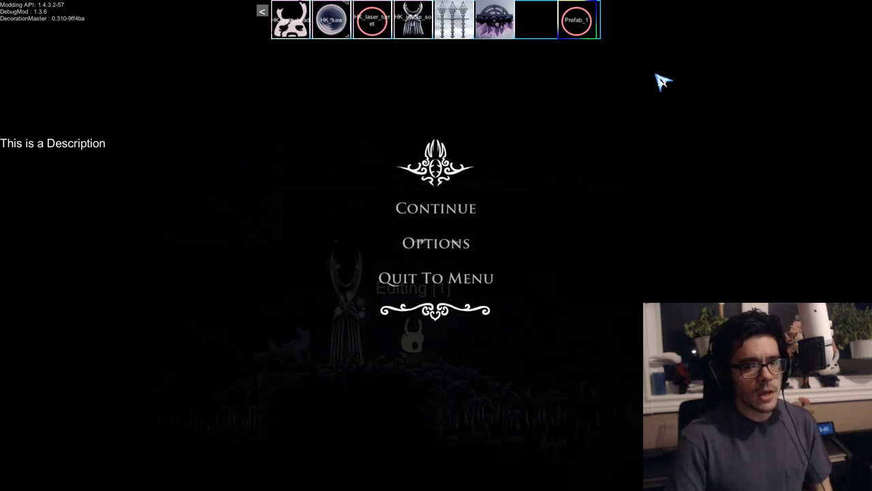
key(Return)
key(Down)
key(Down)
key(Down)
key(Down)
key(Return)
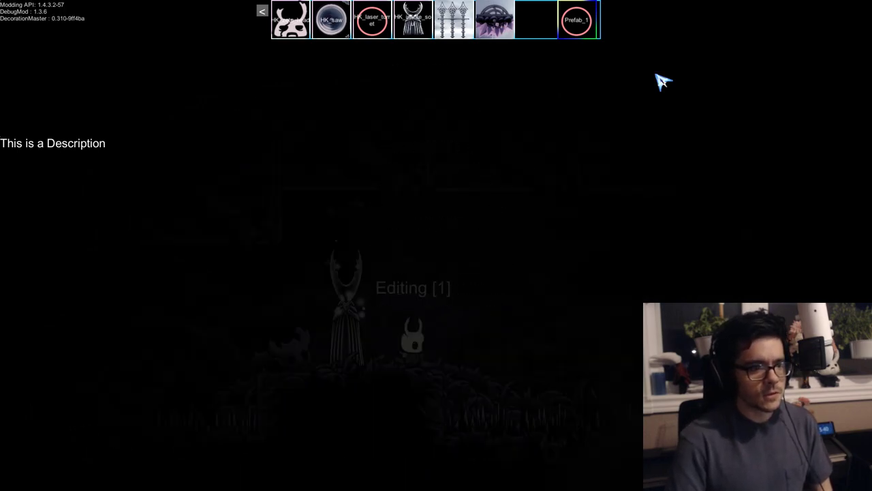
key(Down)
key(Down)
key(Down)
key(Right)
key(Return)
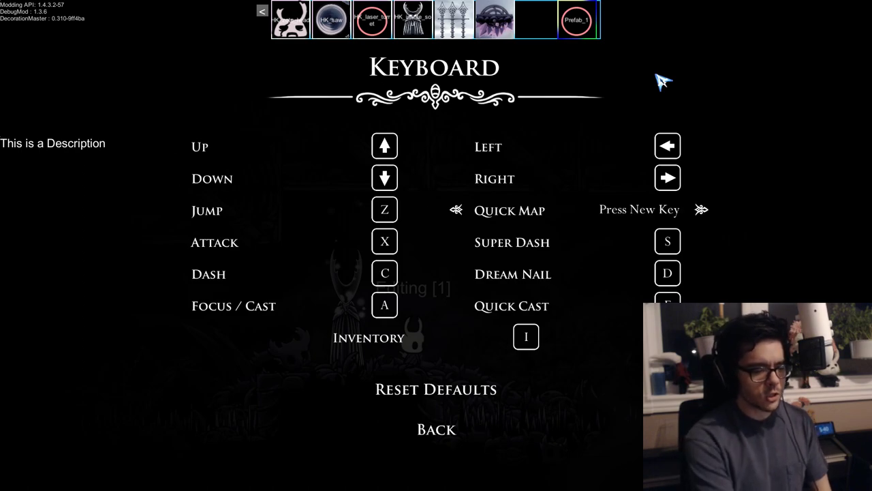